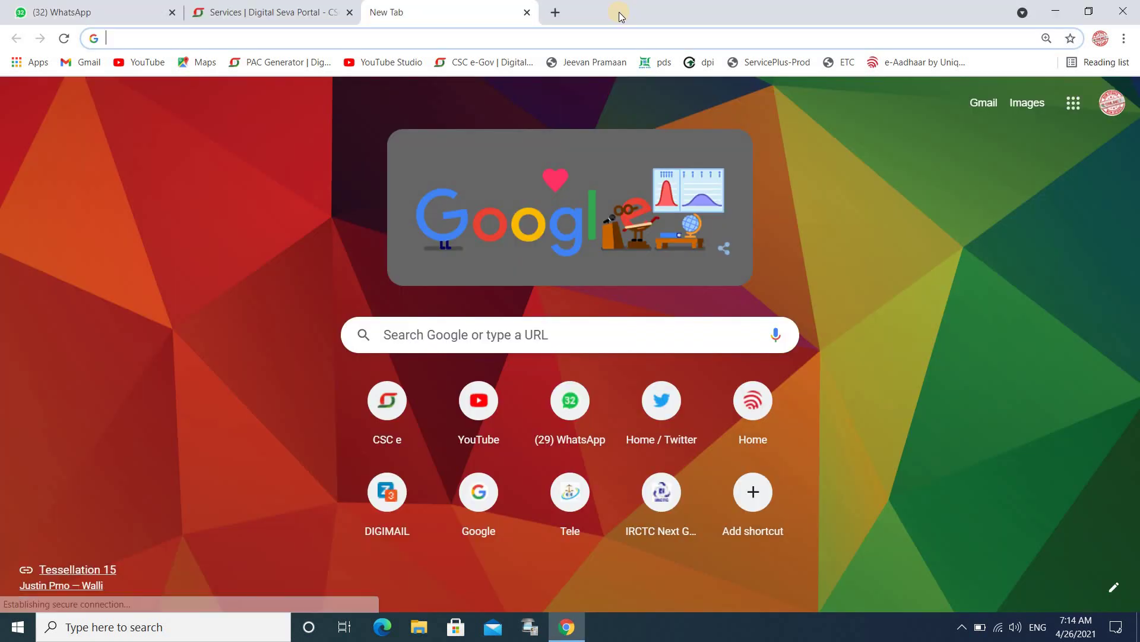
Switch to the Chrome window with the blank New Tab and focus its address bar.
key(alt+Tab)
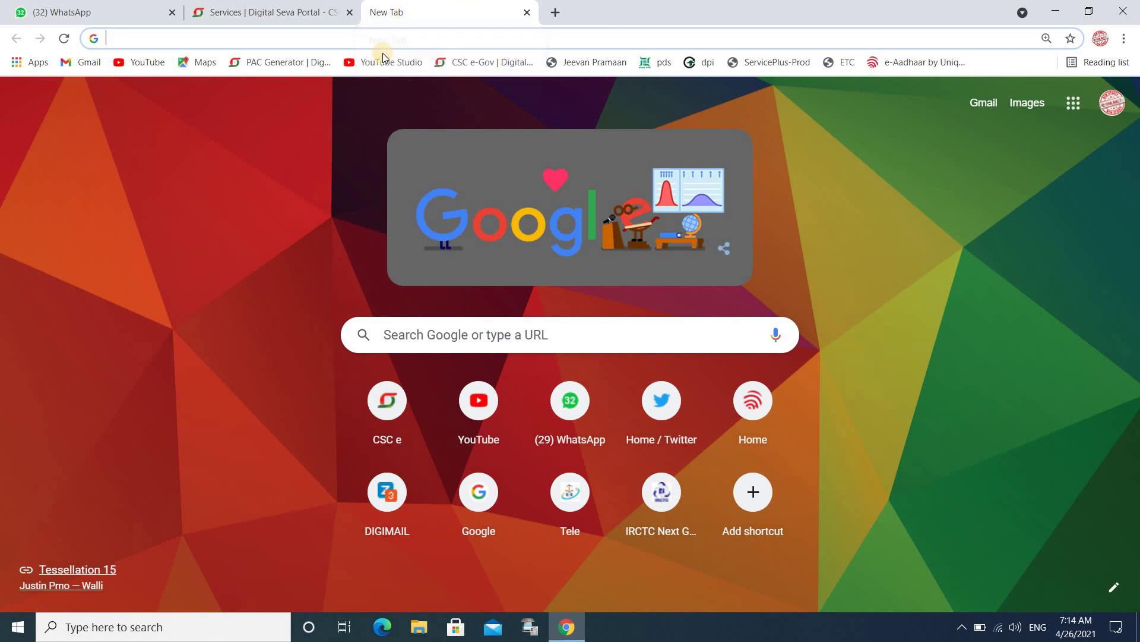
click(363, 41)
Enter 'csc' and go to the CSCAcademy Portal login page from the suggestions.
text(cscgraminnaukri.in)
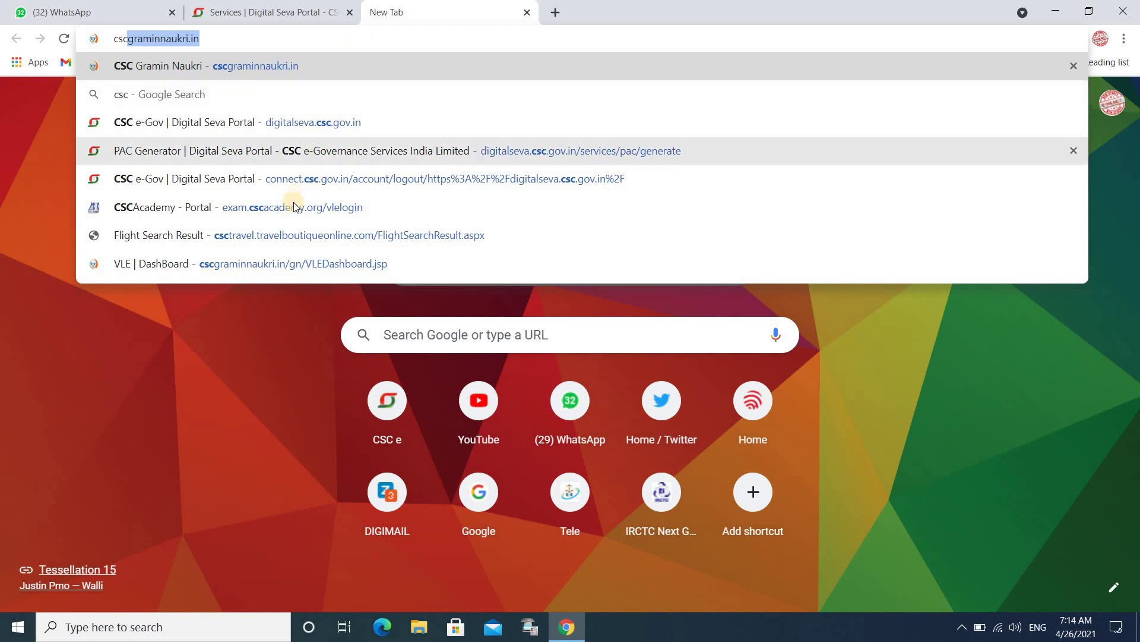
click(292, 205)
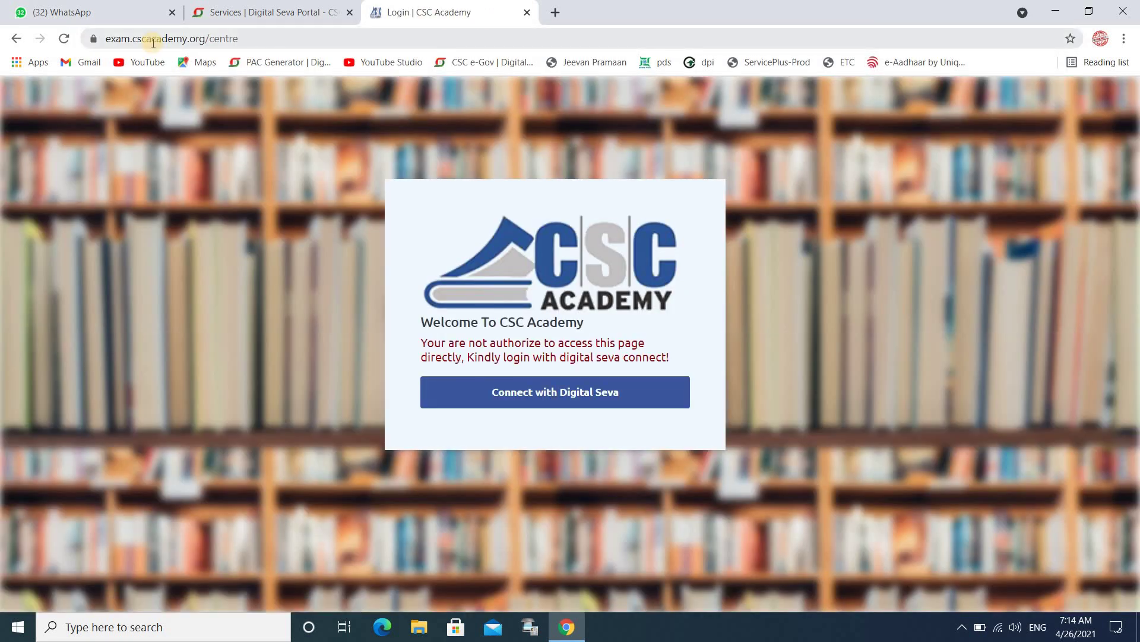
Log in to CSC Academy via Digital Seva Connect and dismiss the IIT Bombay announcement.
click(506, 393)
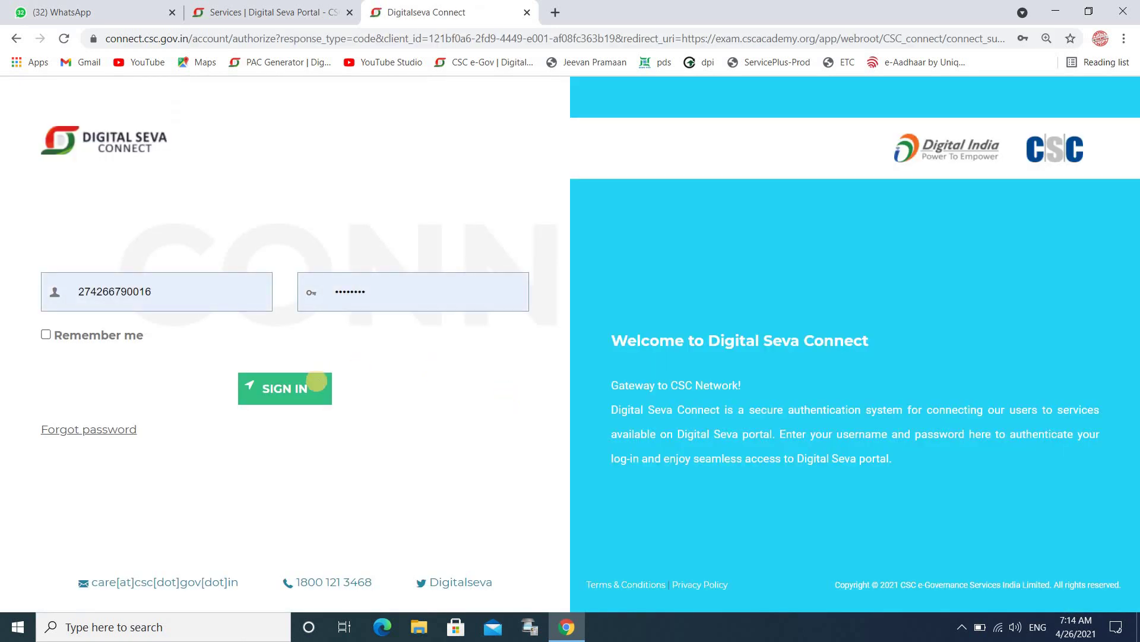
click(318, 386)
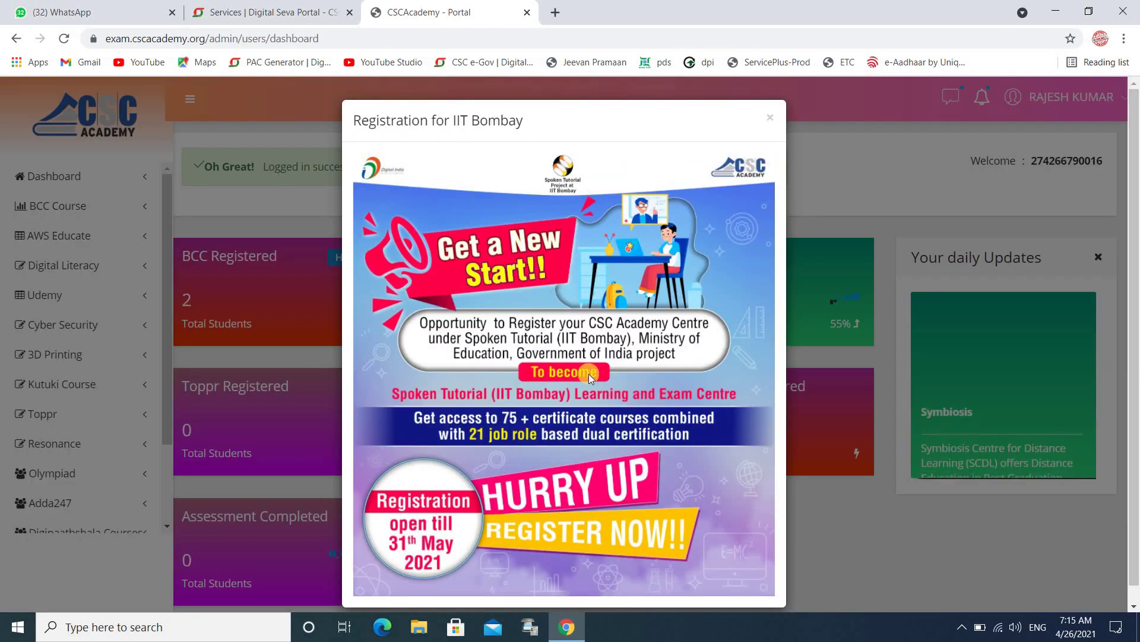
click(766, 121)
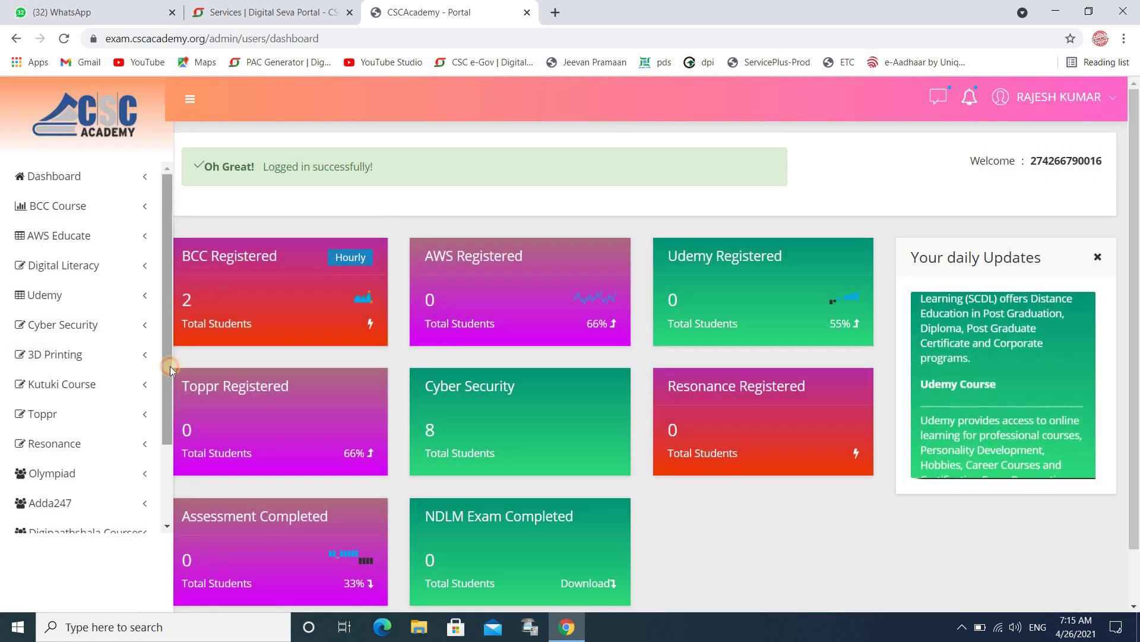
Open IBM Skill Build > Register from the sidebar and acknowledge the completion alert.
drag(170, 366, 169, 473)
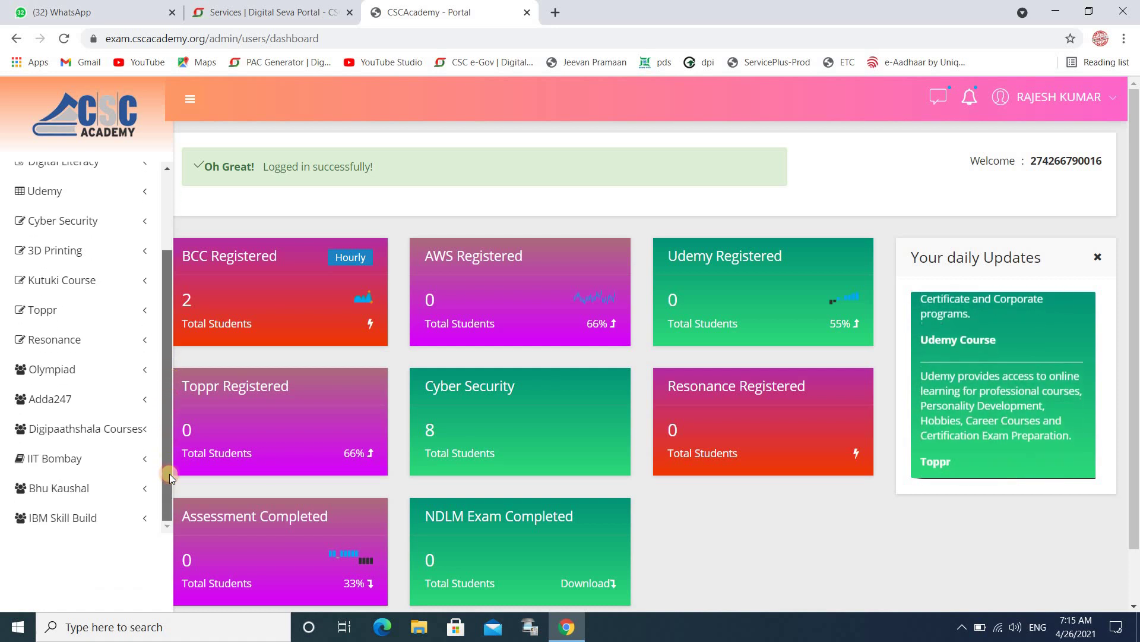
click(108, 515)
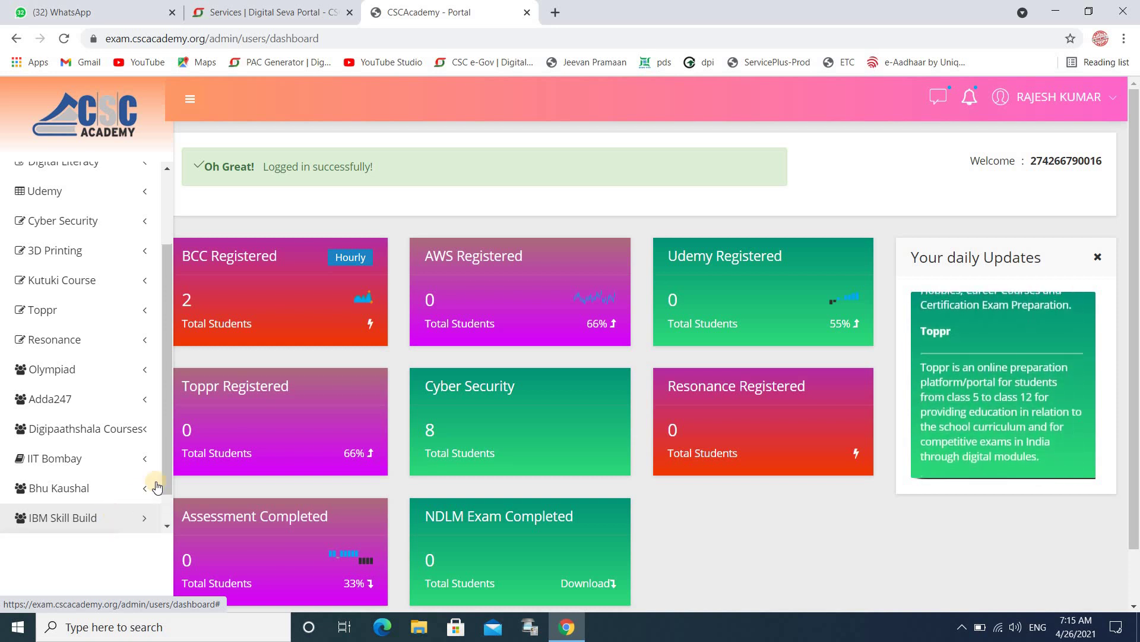
drag(168, 472, 164, 516)
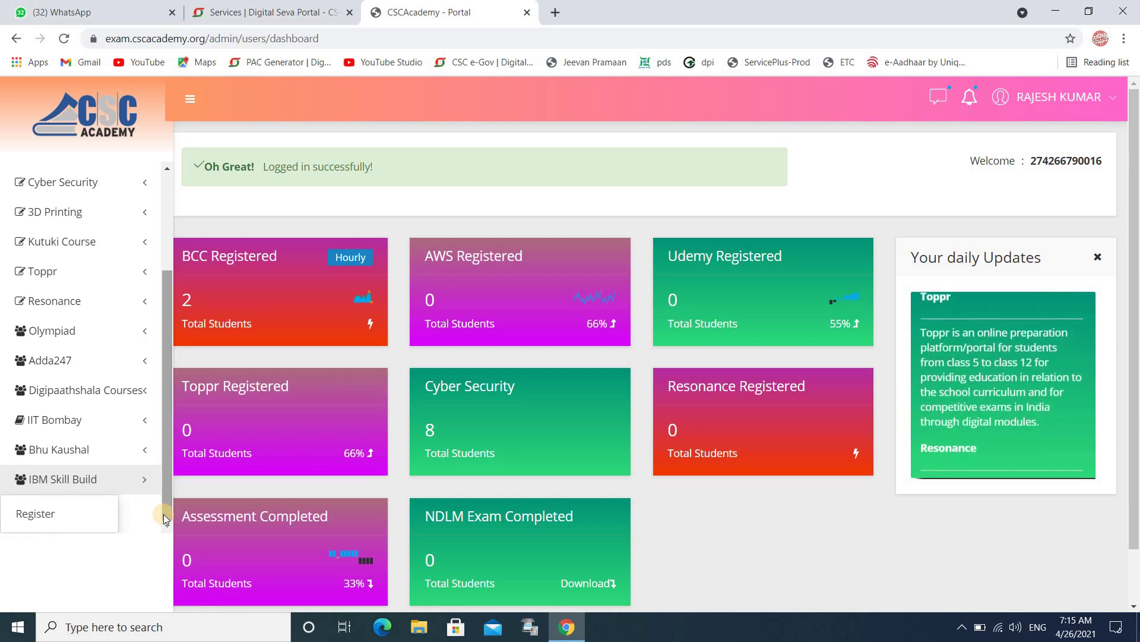
click(70, 523)
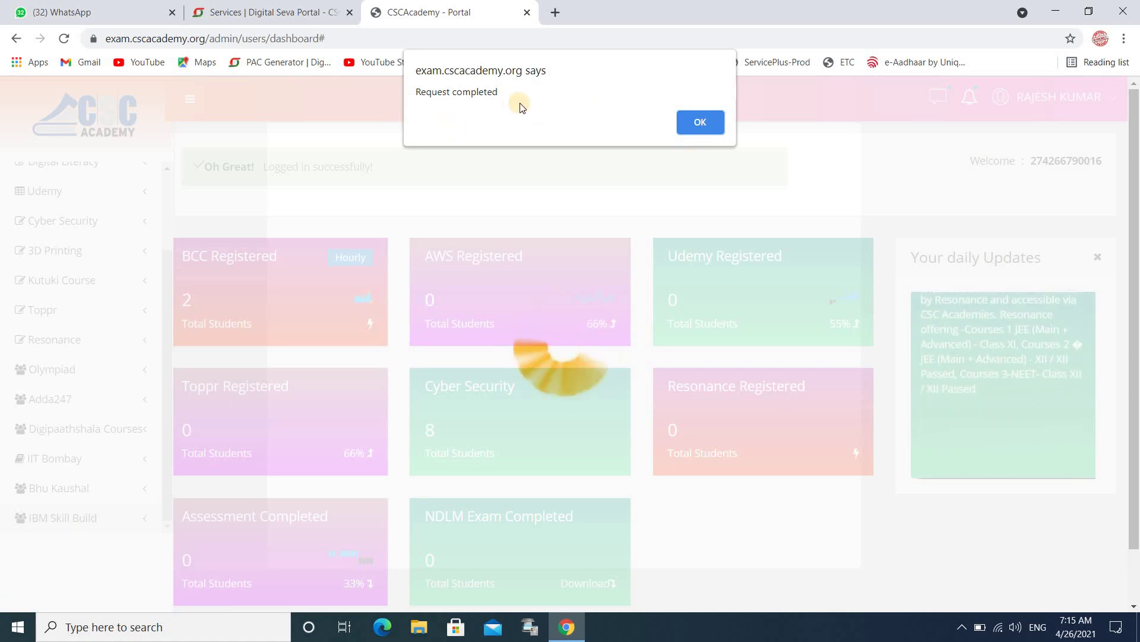
click(705, 116)
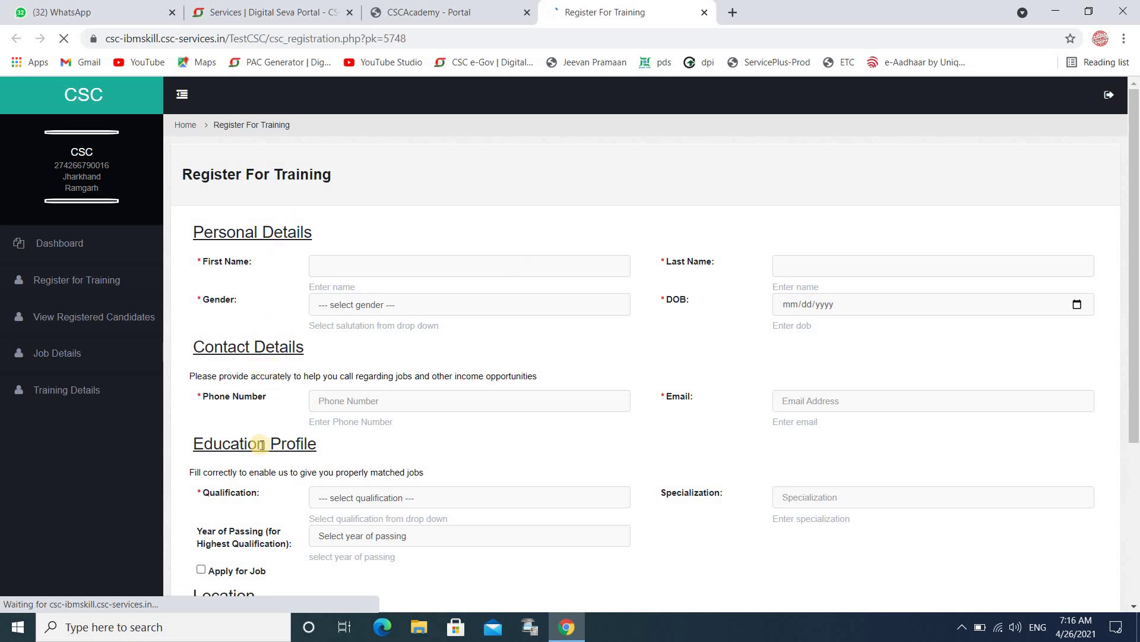
click(386, 271)
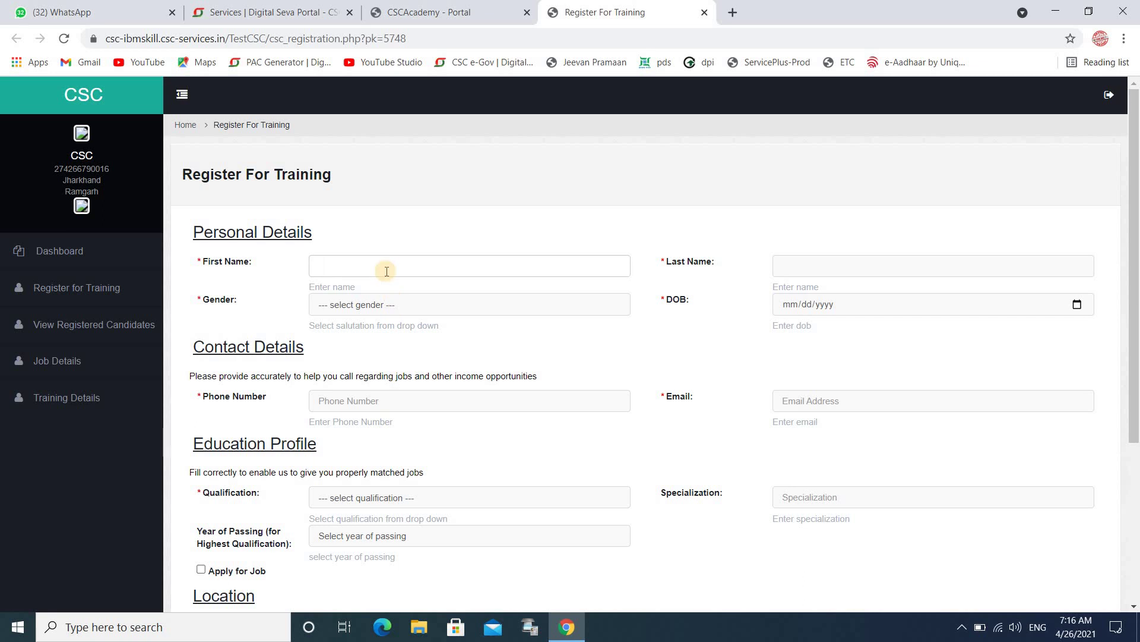
click(861, 304)
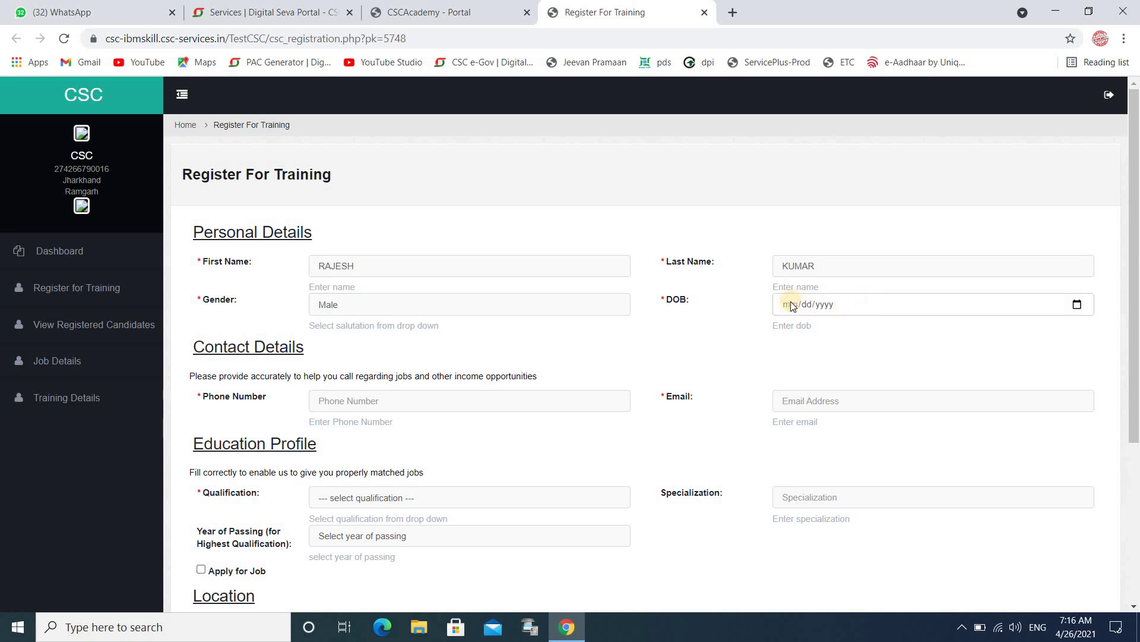
click(1074, 305)
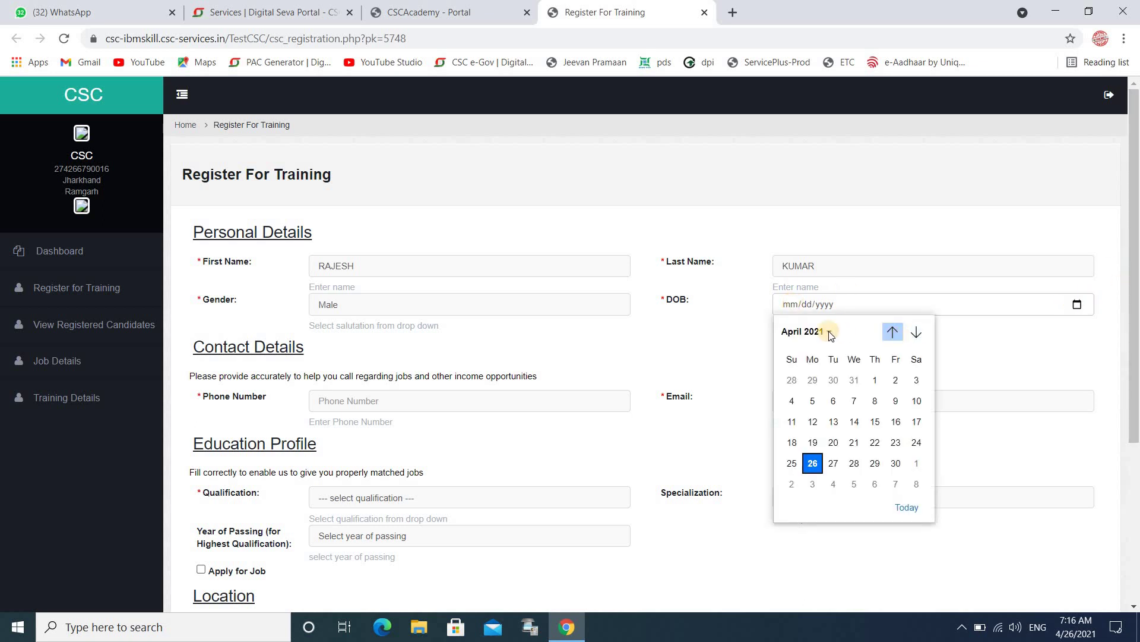
click(819, 333)
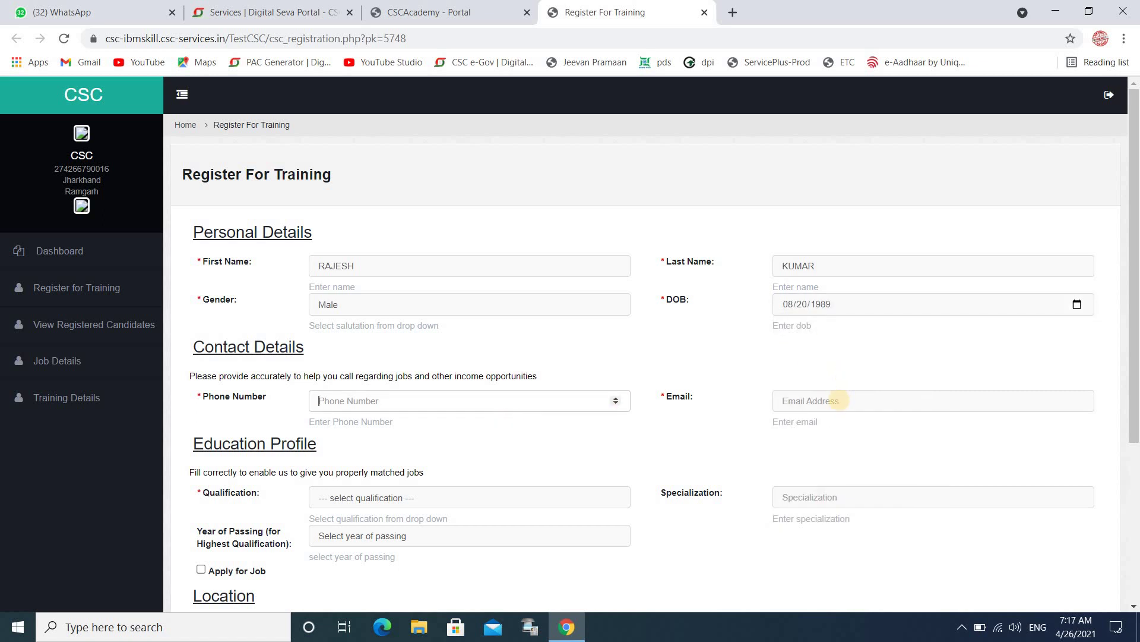
click(841, 400)
Finish the candidate's email address and choose Post Graduate as the qualification.
click(840, 423)
scroll(414, 344, down, 3)
click(415, 345)
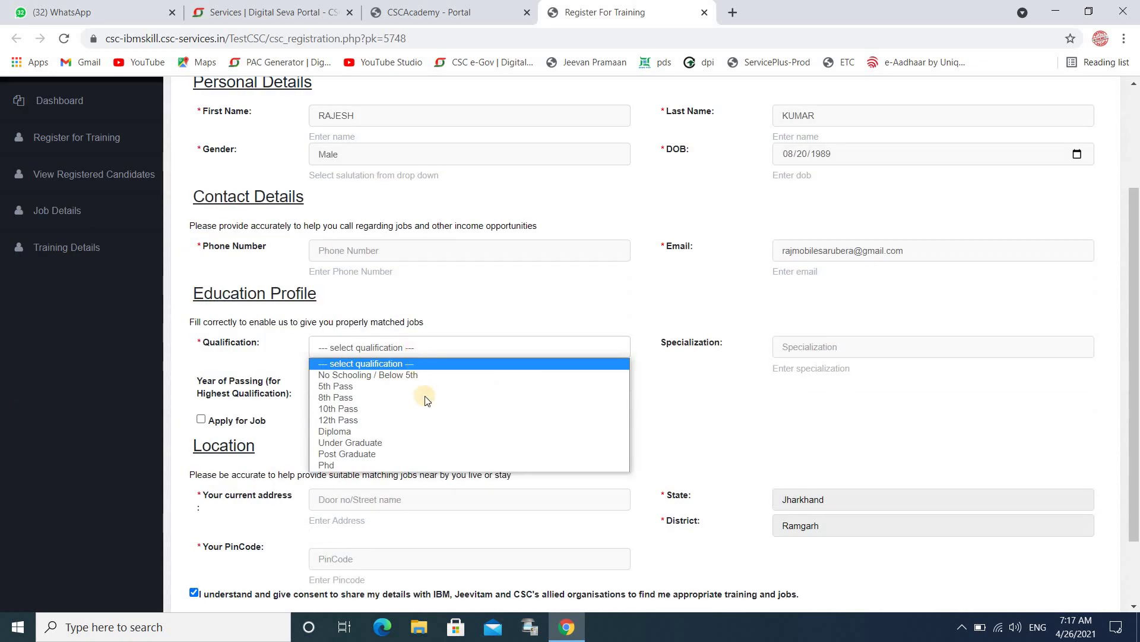
click(430, 455)
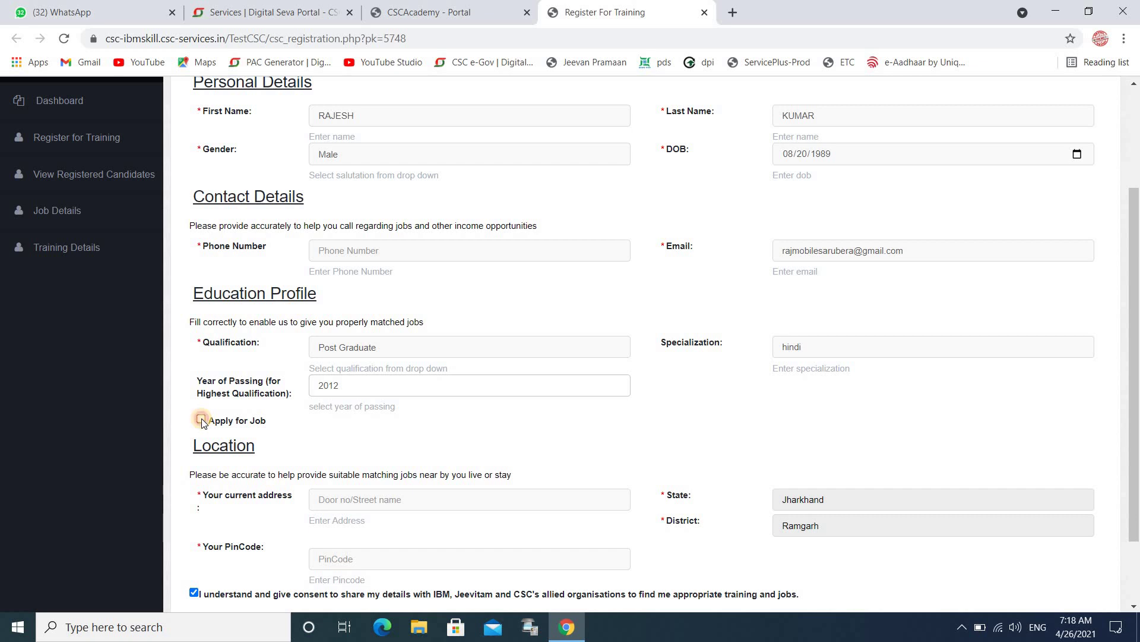
Mark the candidate as applying for jobs, not currently working, with job location Where I reside.
click(201, 419)
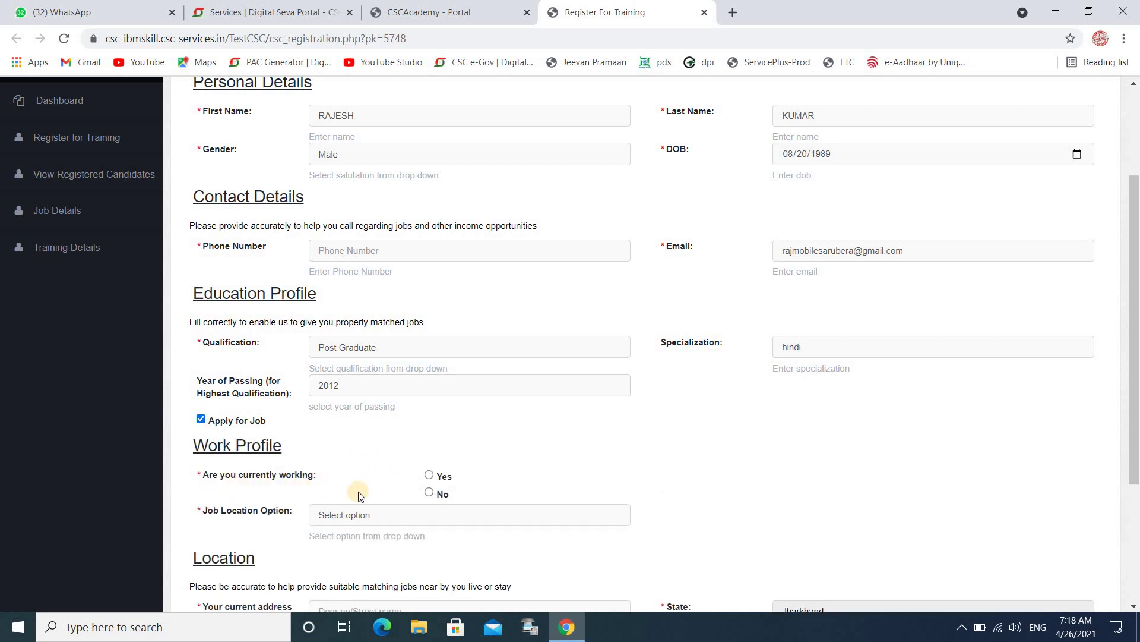
click(429, 492)
click(344, 515)
click(345, 554)
scroll(413, 406, down, 3)
Enter the candidate's current address, correcting a typo along the way.
click(413, 406)
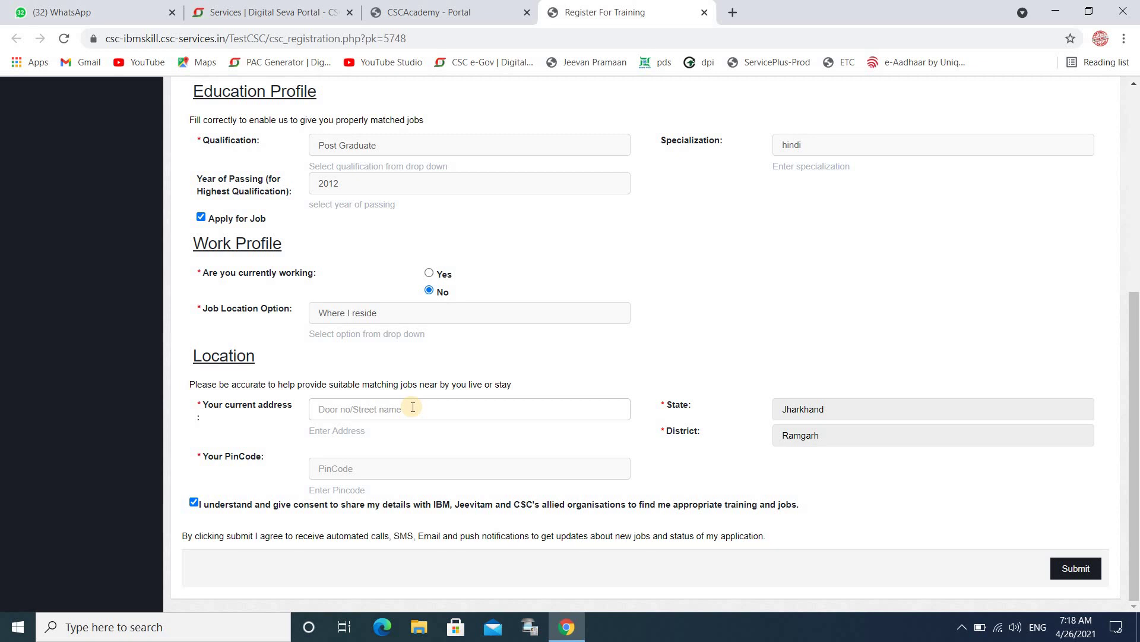
key(BackSpace)
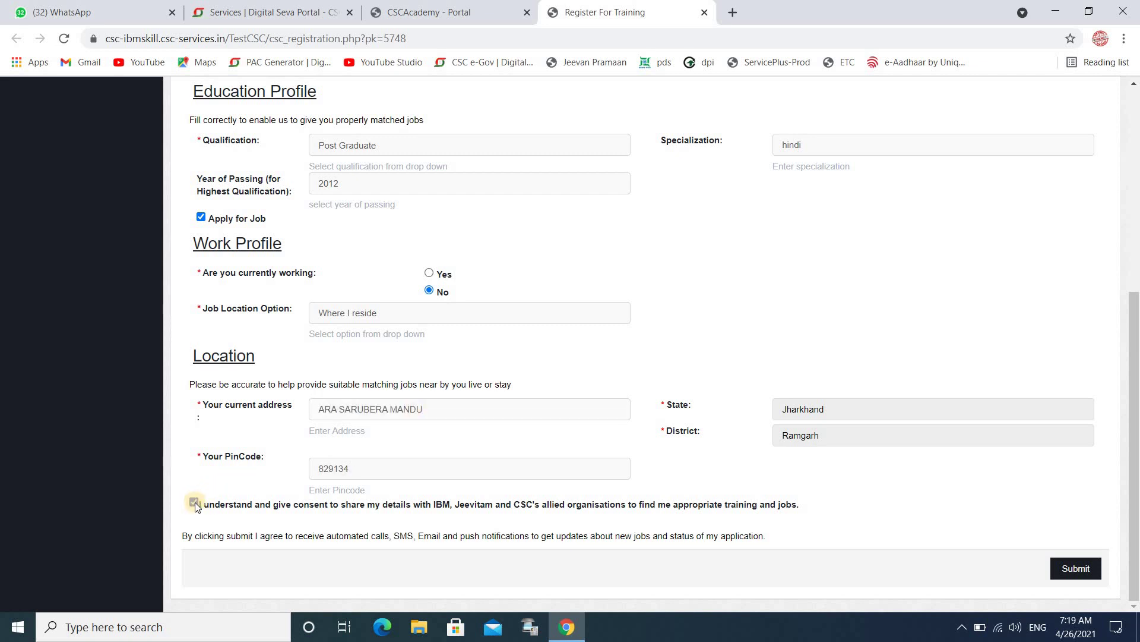
Submit the registration form and confirm the Created Successfully alert.
click(1069, 567)
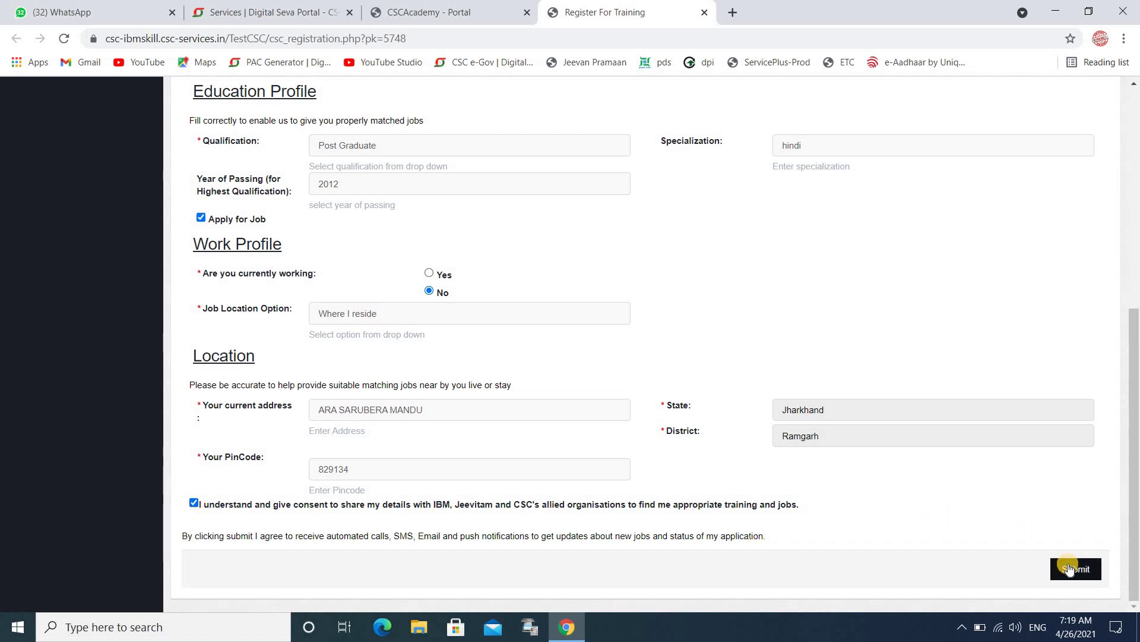
click(1072, 569)
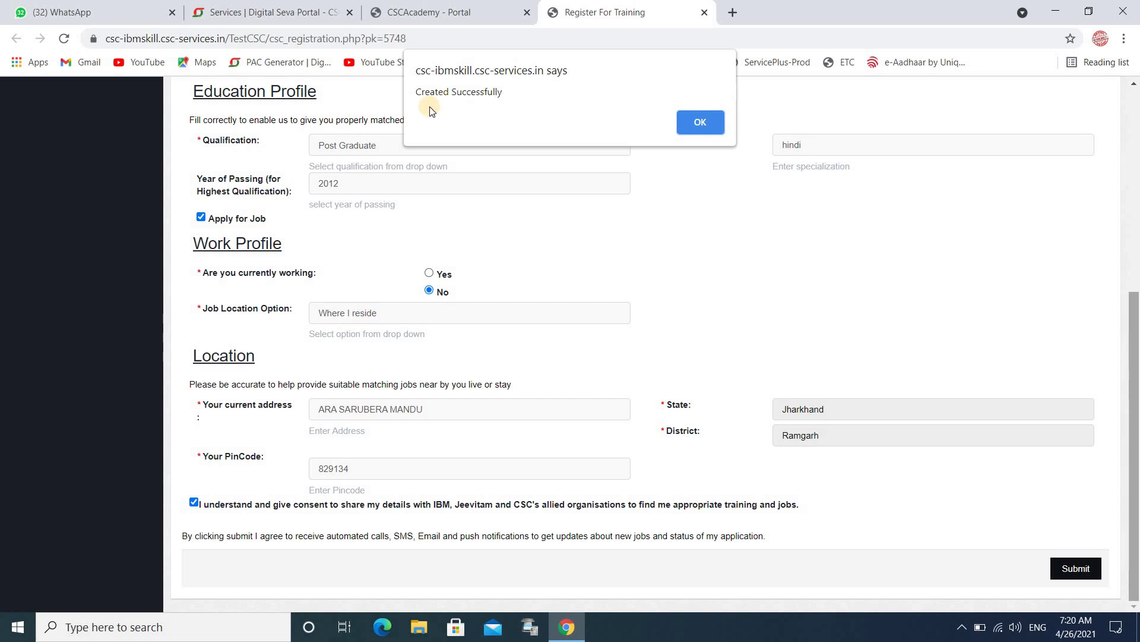
click(699, 122)
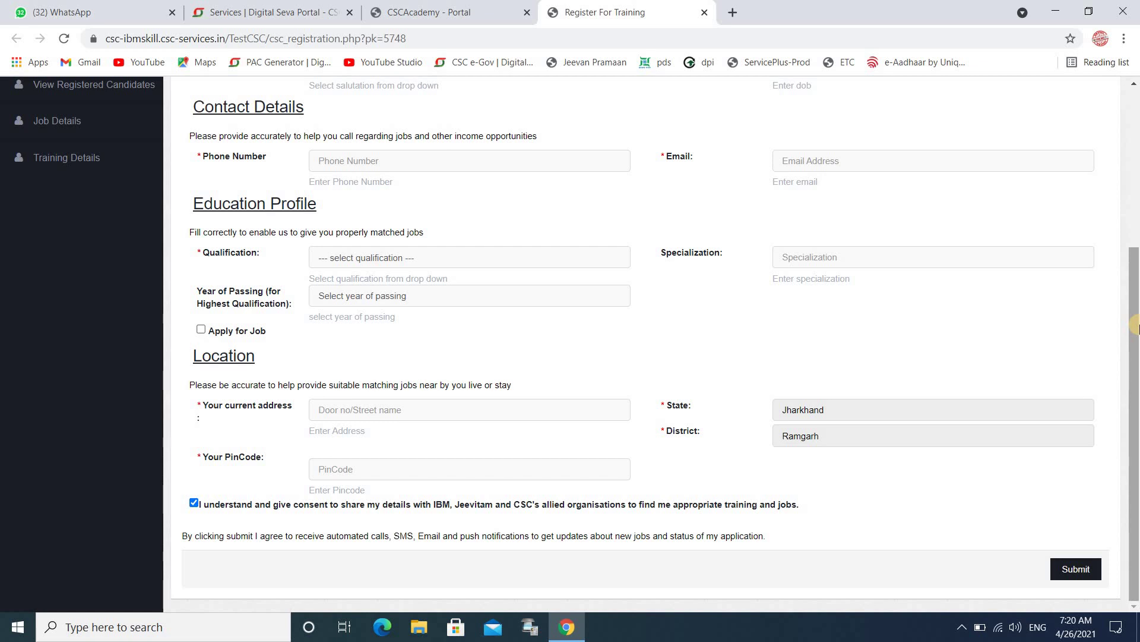
Go to the Dashboard to view 1 total registered candidate, 1 for training and jobs.
scroll(1135, 278, up, 4)
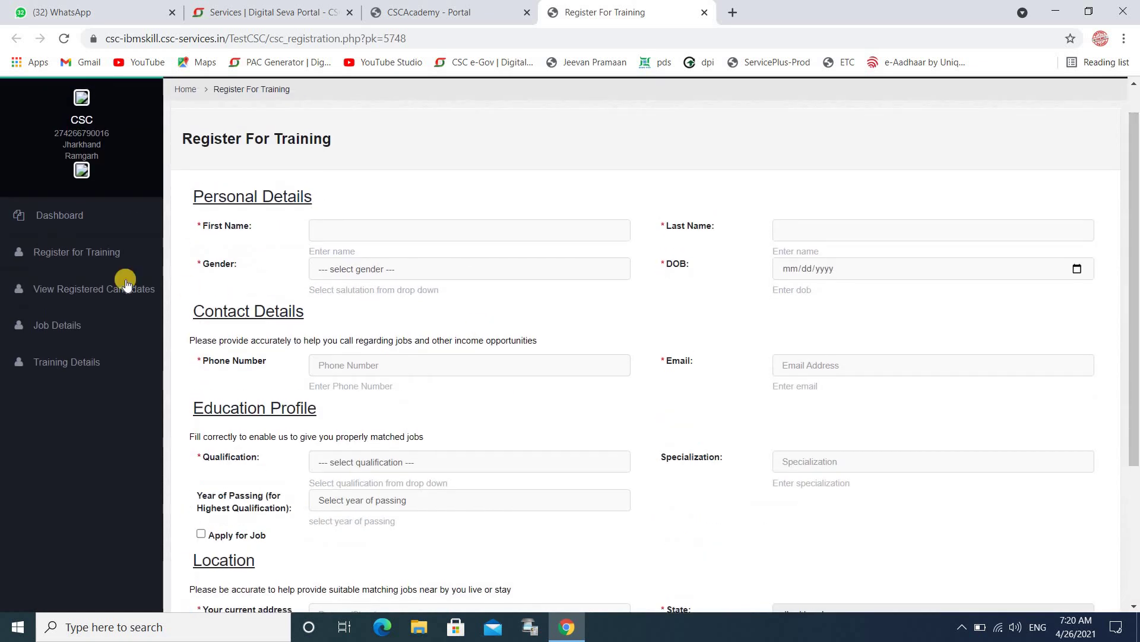
click(87, 215)
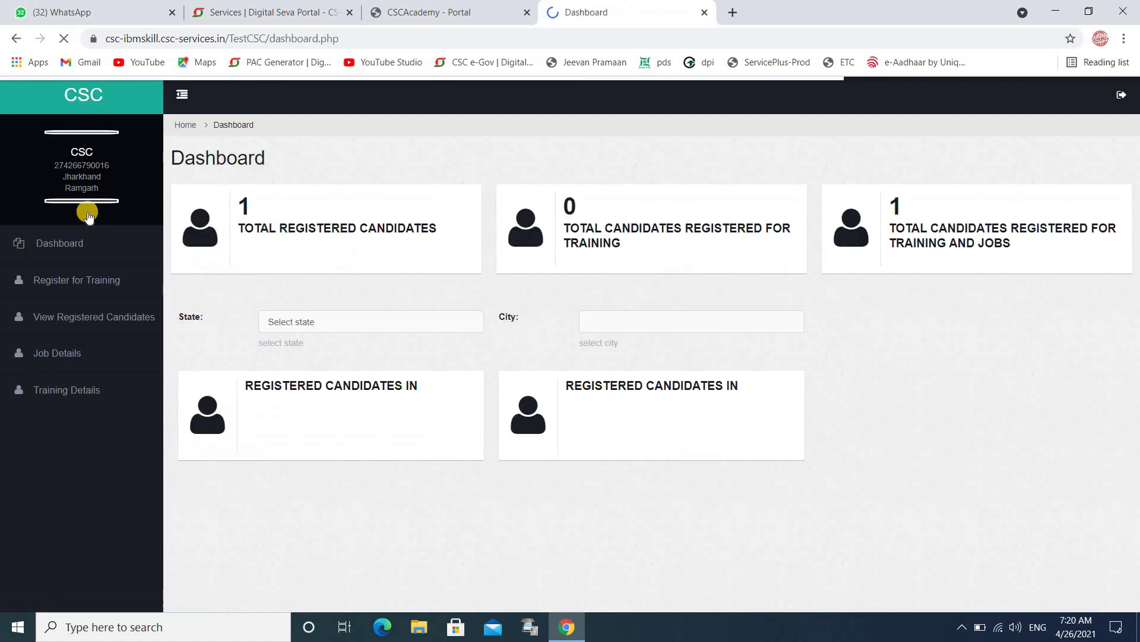